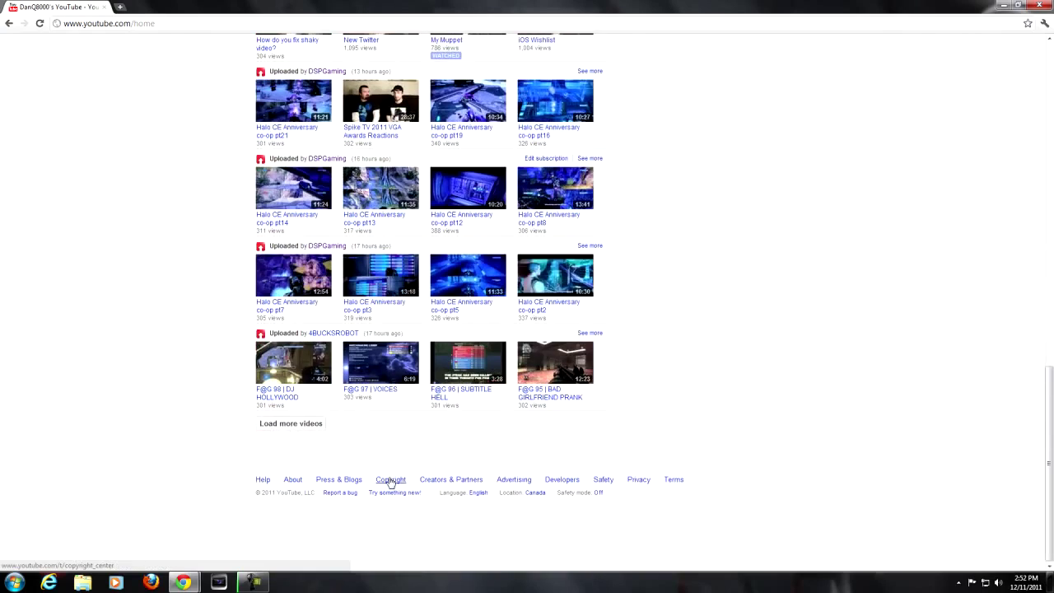
pyautogui.scroll(10, 390, 482)
pyautogui.scroll(10, 390, 330)
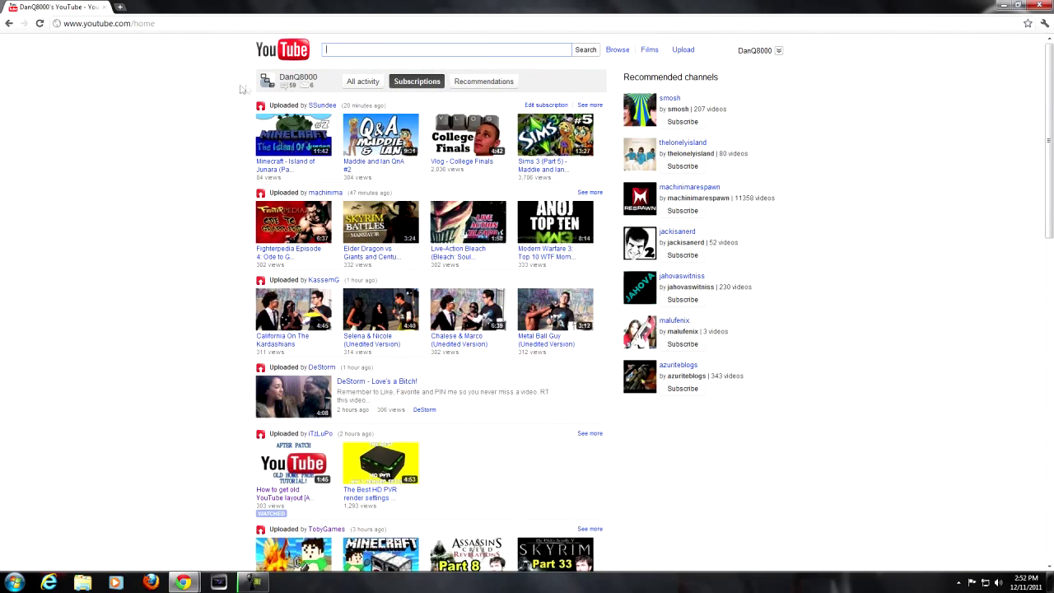
# Reload the YouTube subscriptions home feed via the logo, then close Chrome.
pyautogui.click(282, 50)
pyautogui.click(1038, 5)
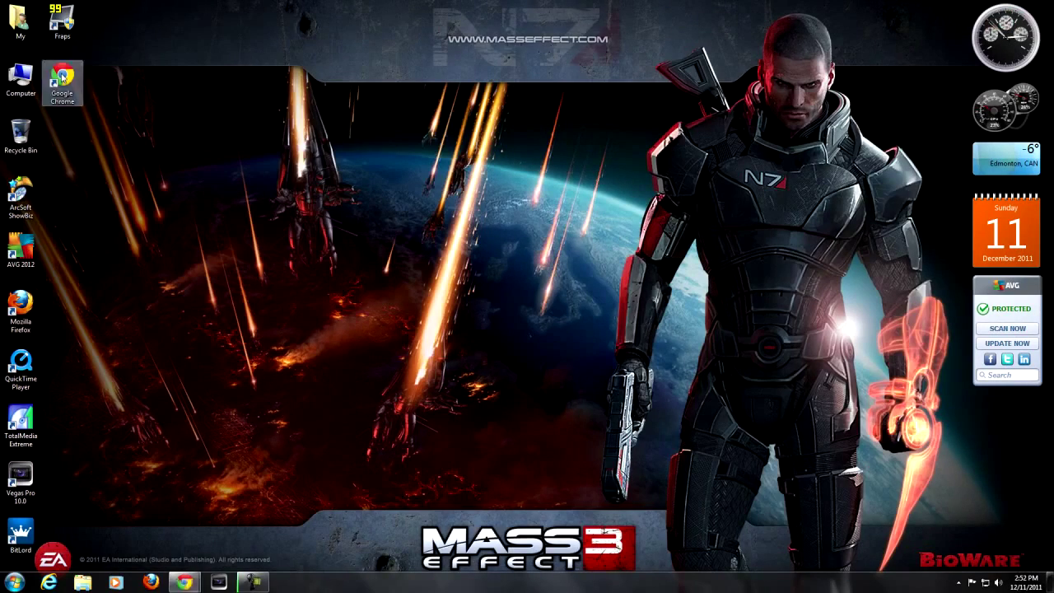
# Relaunch Chrome maximized on youtube.com and reload the subscriptions home feed.
pyautogui.doubleClick(61, 78)
pyautogui.write('y')
pyautogui.press('Return')
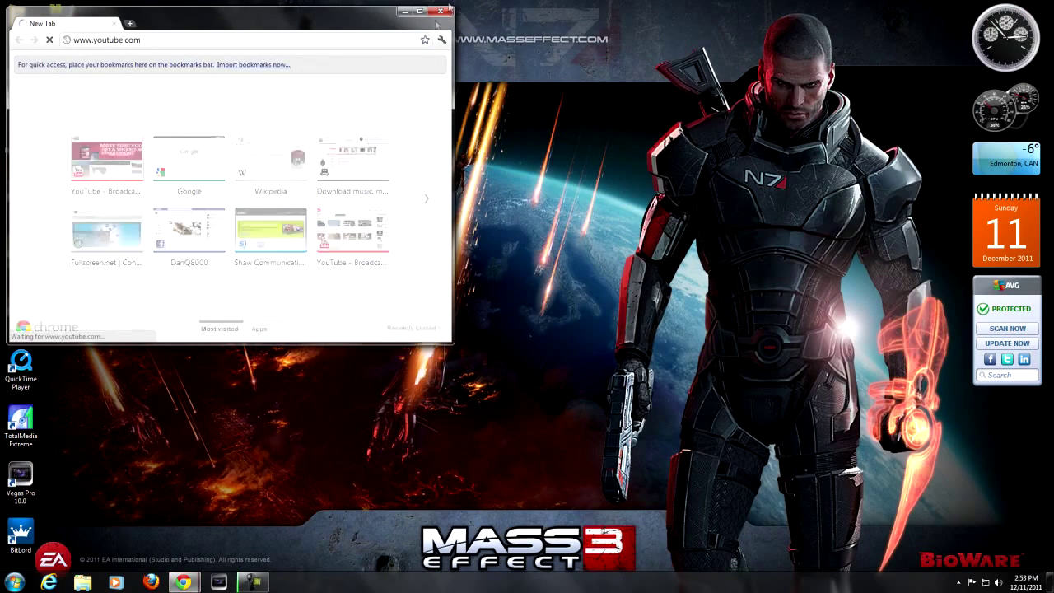
pyautogui.doubleClick(437, 23)
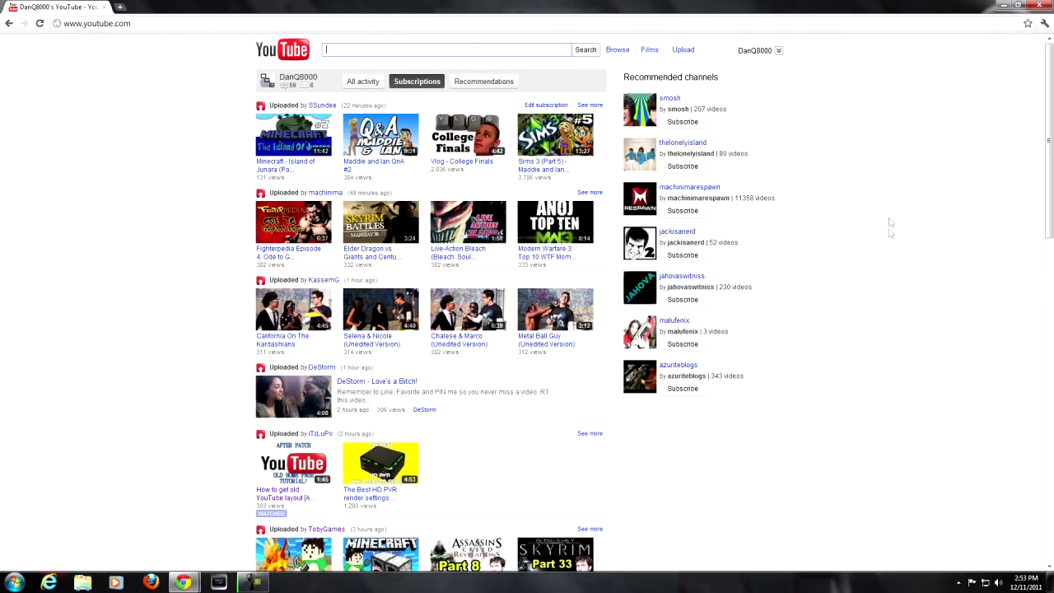
pyautogui.click(758, 50)
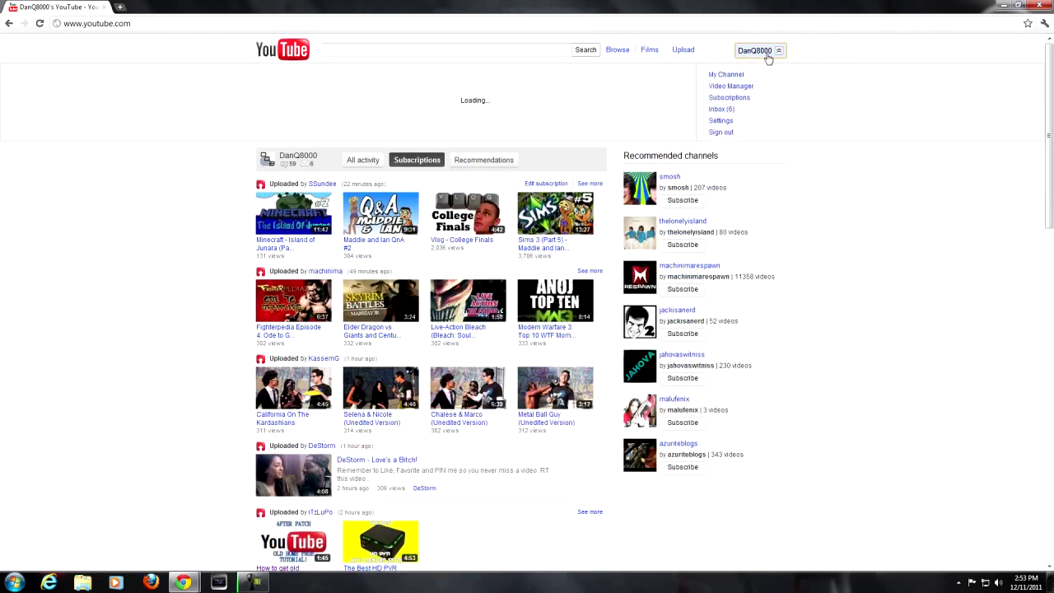
pyautogui.click(768, 54)
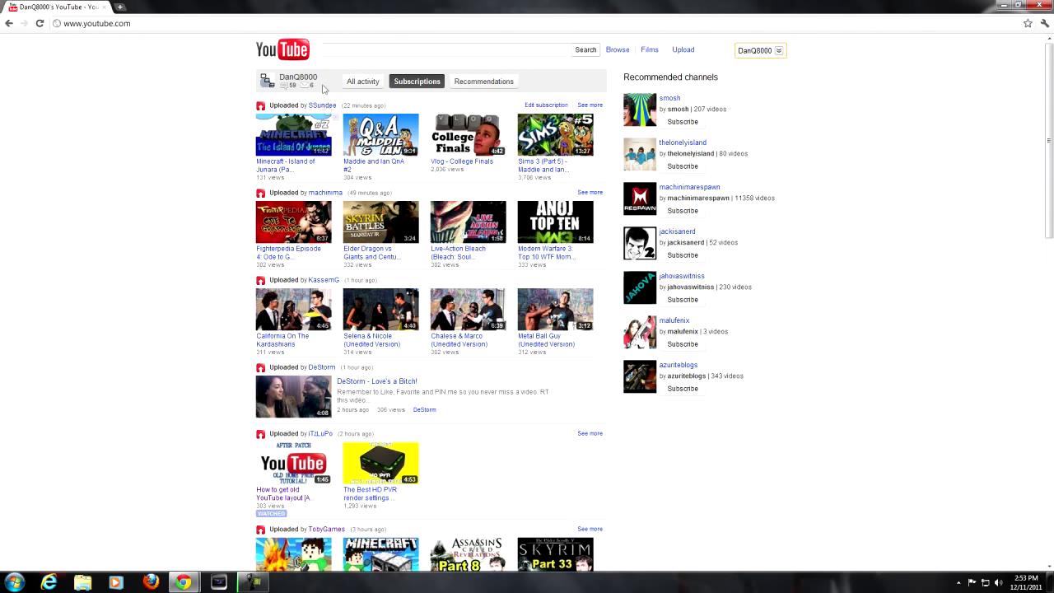
pyautogui.click(308, 53)
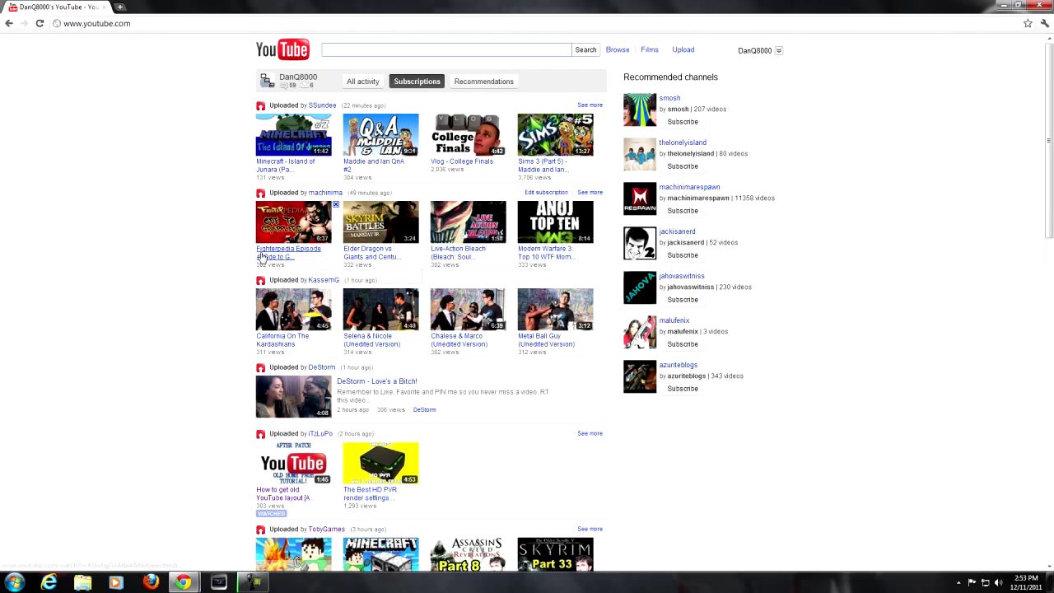
pyautogui.click(120, 7)
# Install the Youtube Old Design userscript from userscripts.org/scripts/show/120098, then return to the YouTube tab.
pyautogui.write('http://userscripts.org/scripts/show/120098')
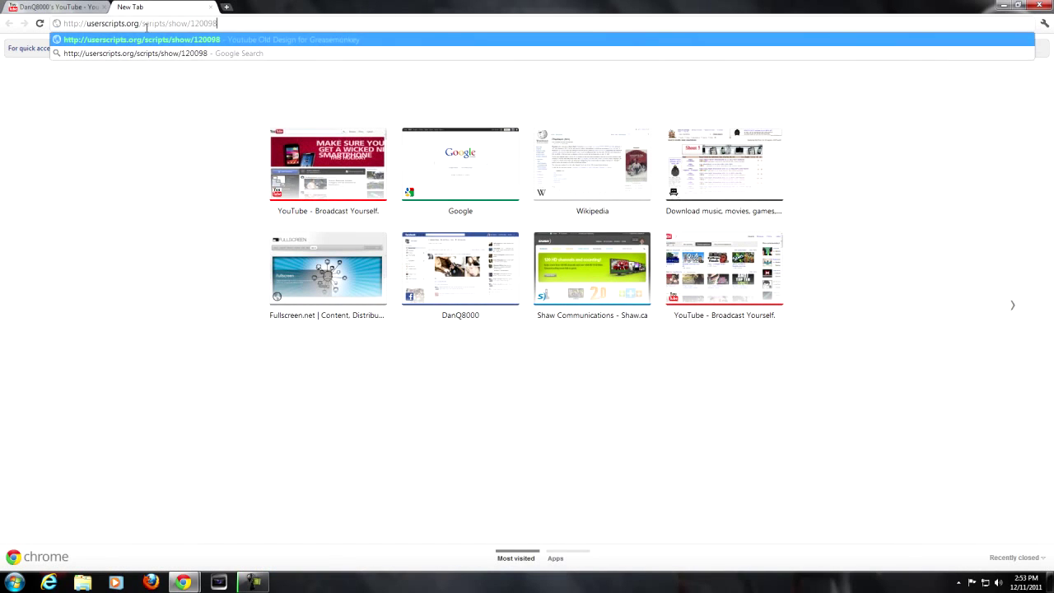
pyautogui.press('Return')
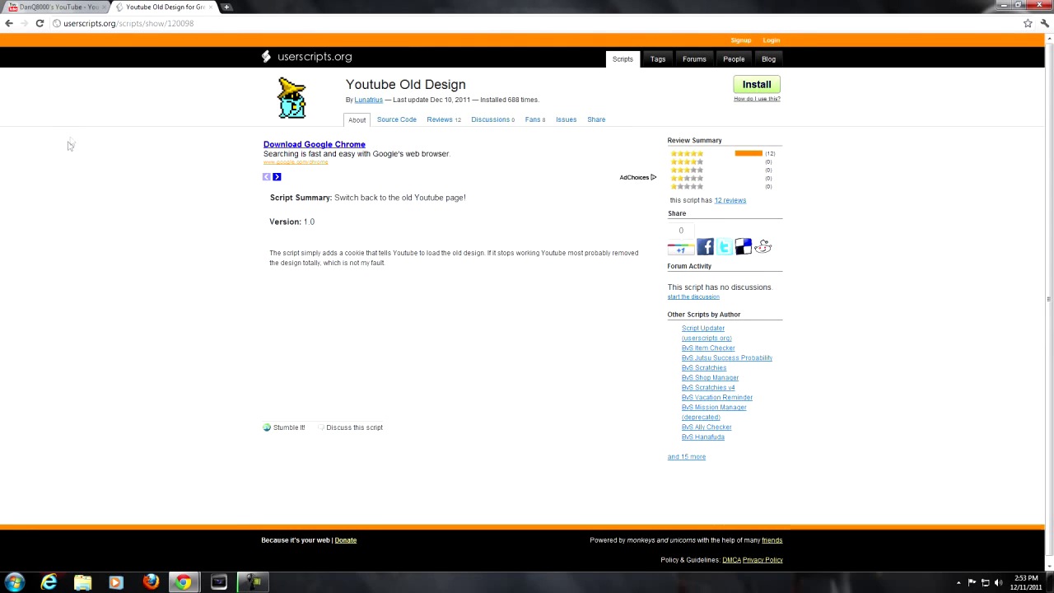
pyautogui.click(756, 85)
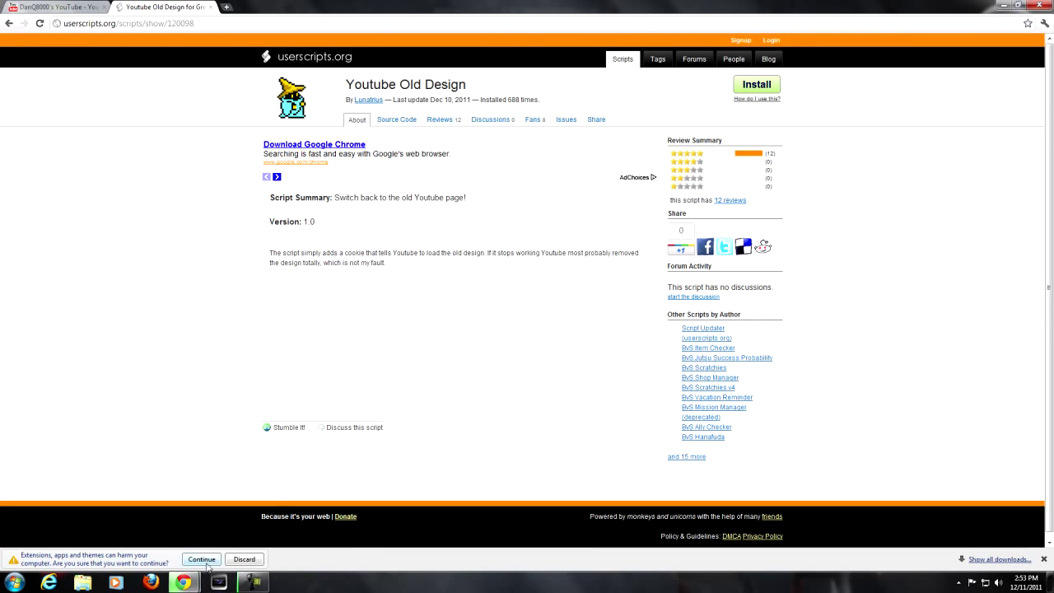
pyautogui.click(201, 559)
pyautogui.click(546, 316)
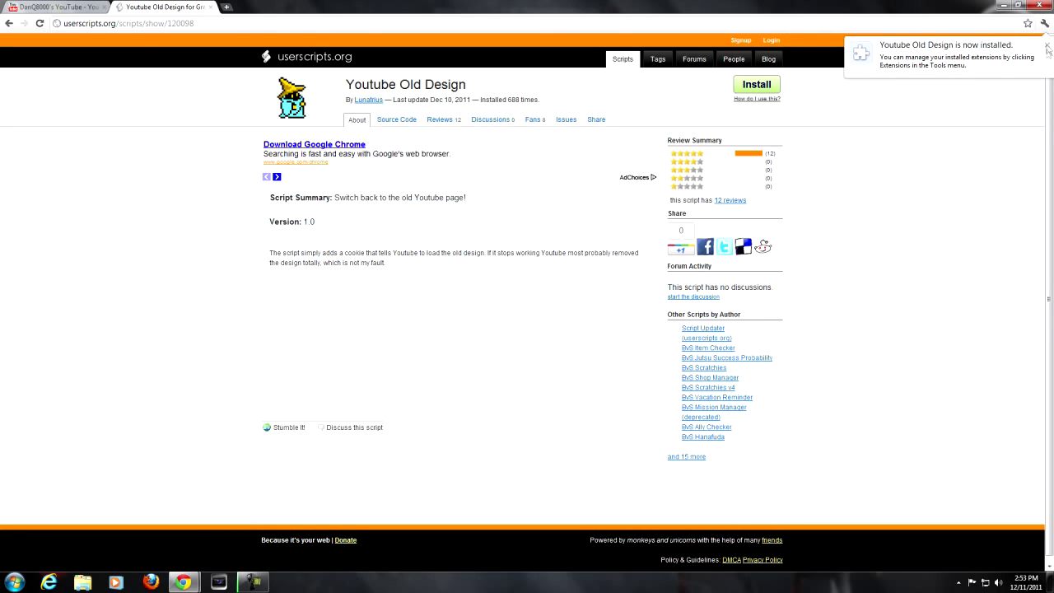
pyautogui.click(1050, 47)
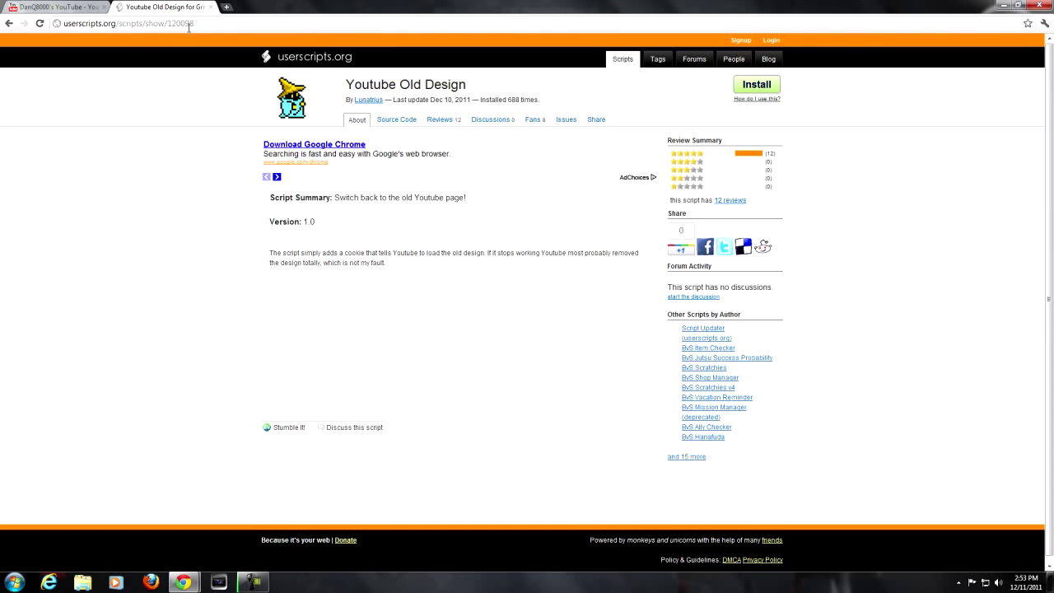
pyautogui.click(61, 6)
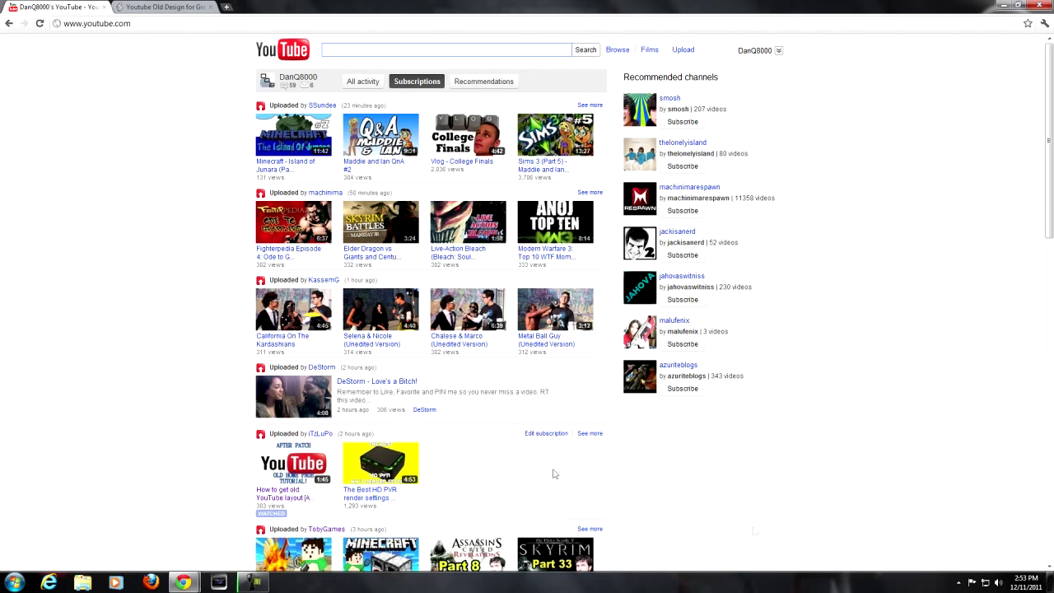
pyautogui.scroll(-1, 651, 498)
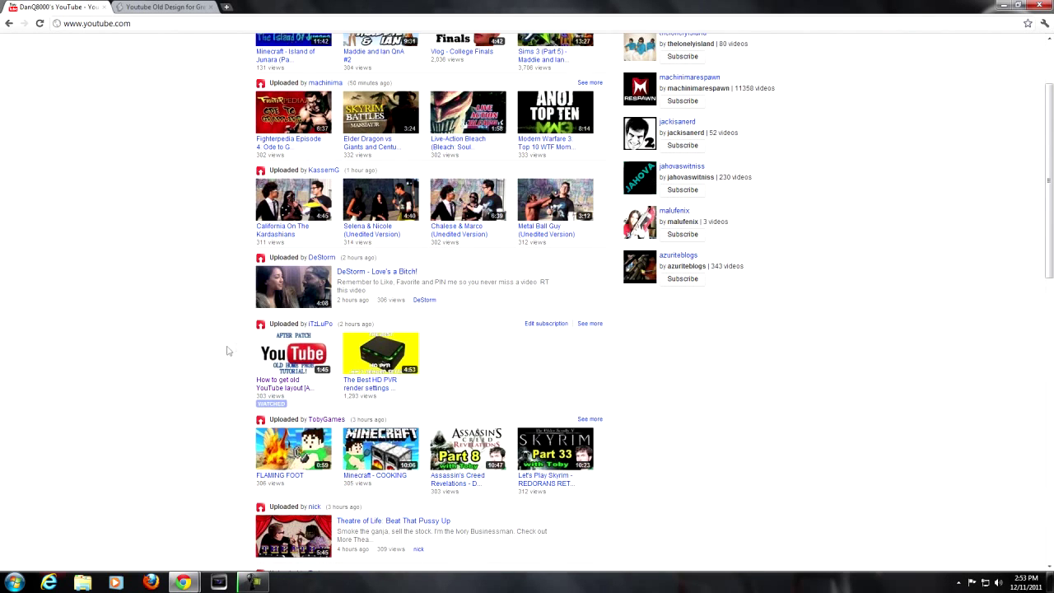
pyautogui.moveTo(229, 351); pyautogui.dragTo(501, 393)
pyautogui.click(858, 390)
pyautogui.moveTo(245, 385); pyautogui.dragTo(329, 396)
pyautogui.click(620, 416)
pyautogui.scroll(3, 750, 415)
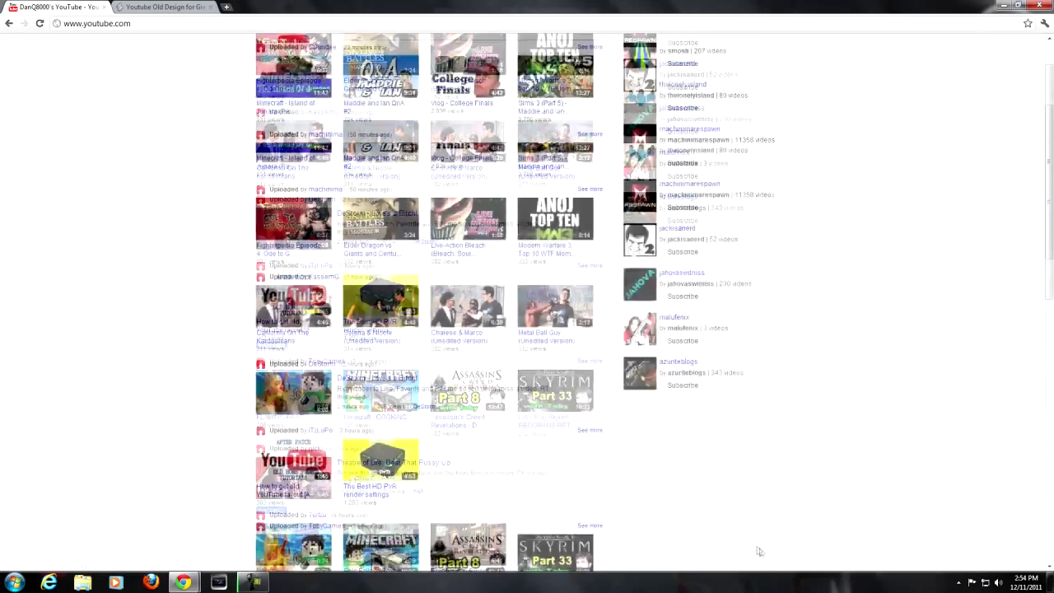
pyautogui.scroll(6, 741, 543)
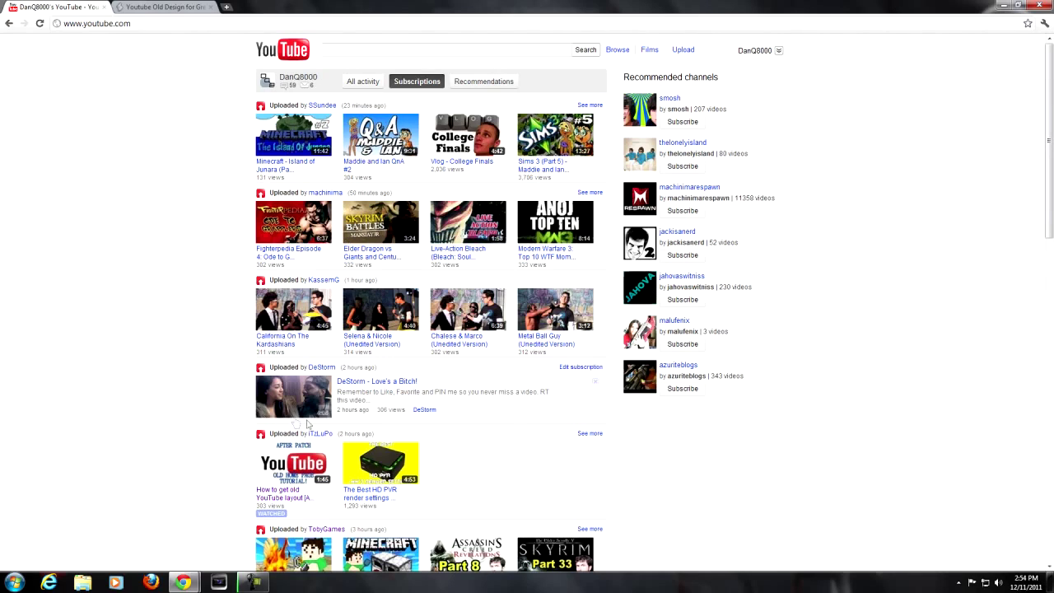
pyautogui.moveTo(306, 433); pyautogui.dragTo(335, 434)
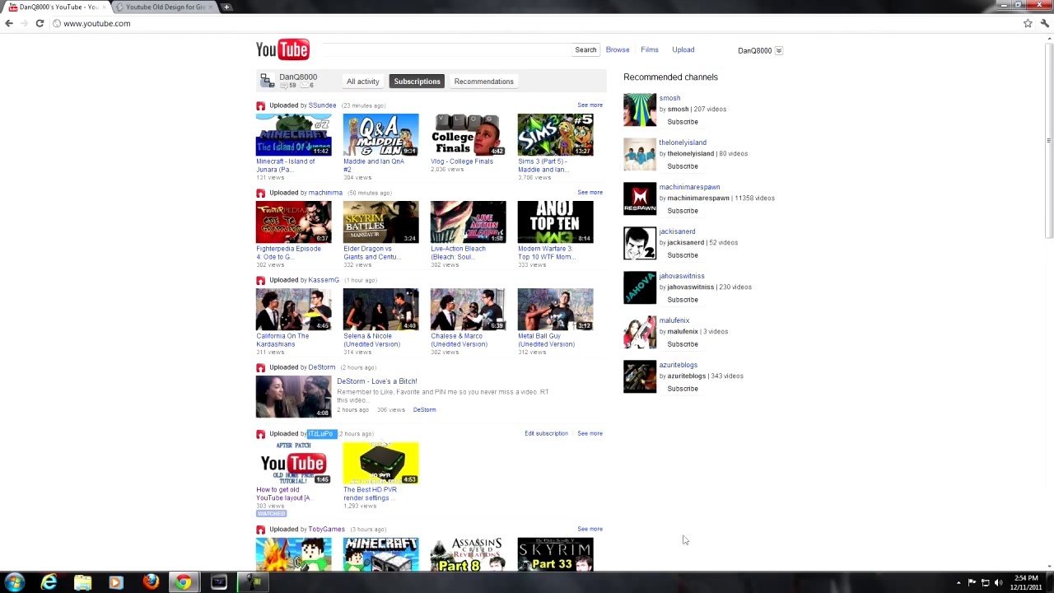
pyautogui.click(752, 505)
pyautogui.moveTo(38, 118); pyautogui.dragTo(993, 287)
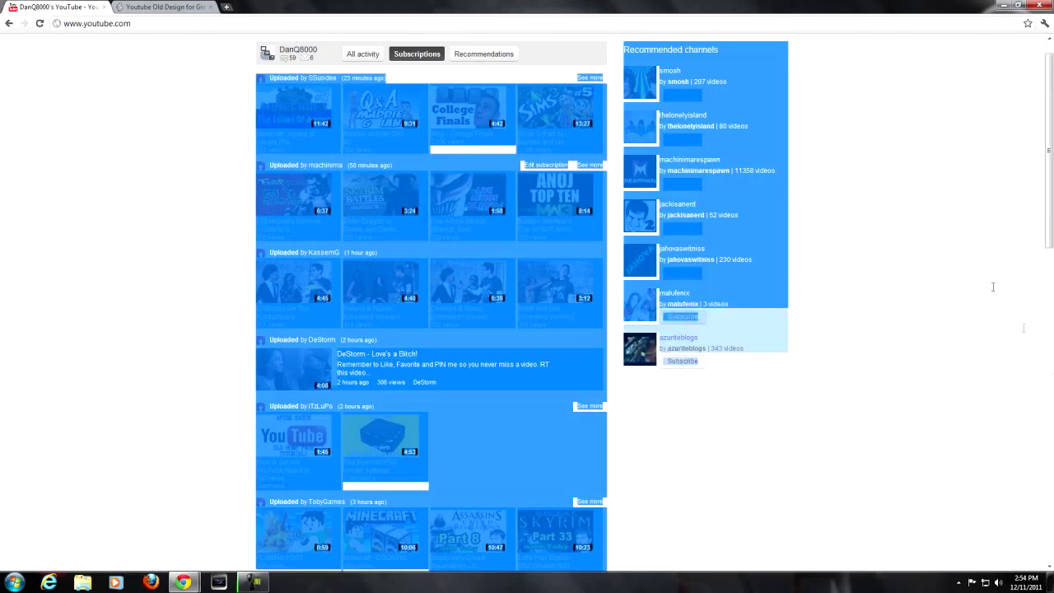
pyautogui.click(931, 311)
pyautogui.scroll(1, 931, 311)
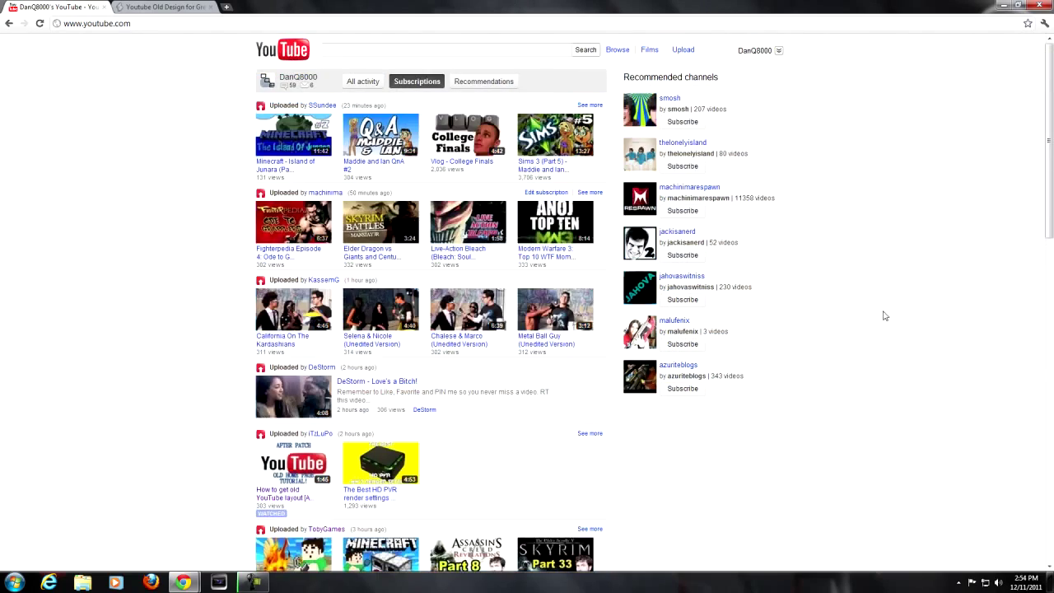
pyautogui.click(777, 51)
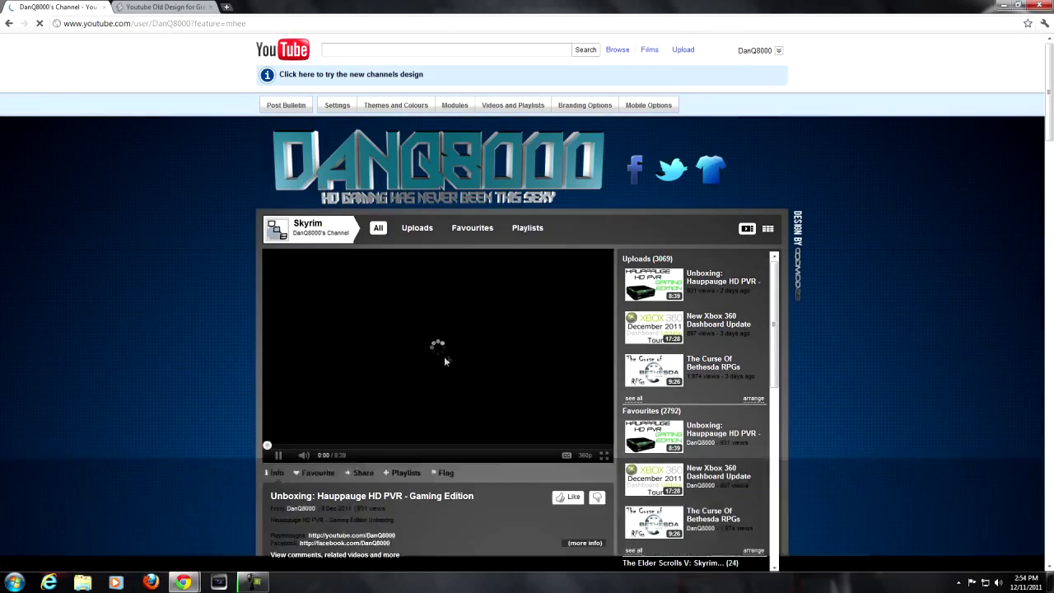
pyautogui.click(444, 356)
pyautogui.scroll(-2, 956, 346)
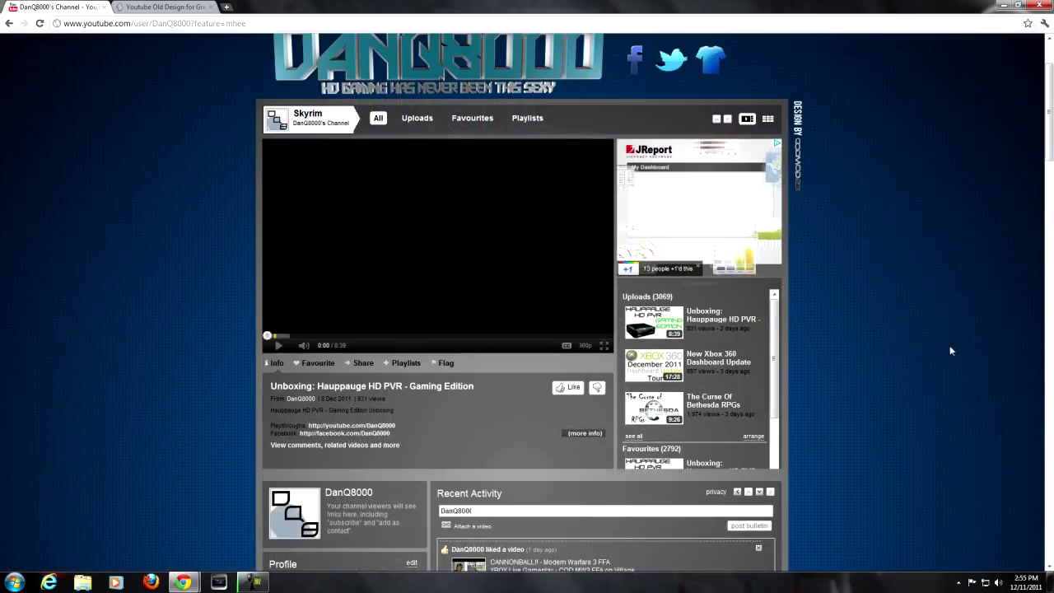
pyautogui.scroll(-5, 949, 345)
pyautogui.scroll(-5, 948, 345)
pyautogui.scroll(-5, 948, 344)
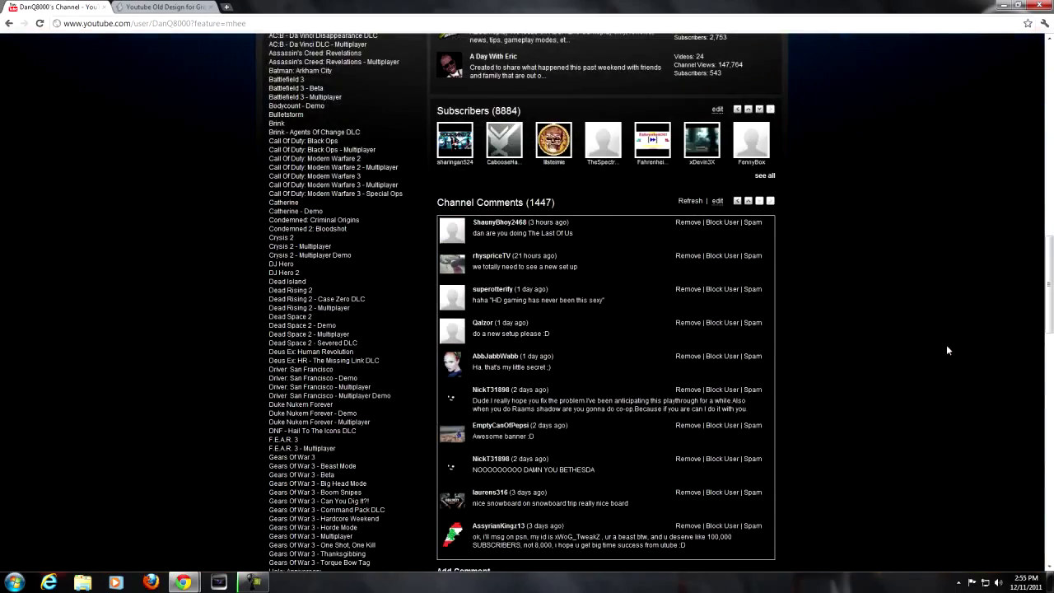
pyautogui.scroll(-5, 943, 346)
pyautogui.scroll(-5, 939, 349)
pyautogui.scroll(-5, 938, 349)
pyautogui.scroll(5, 889, 363)
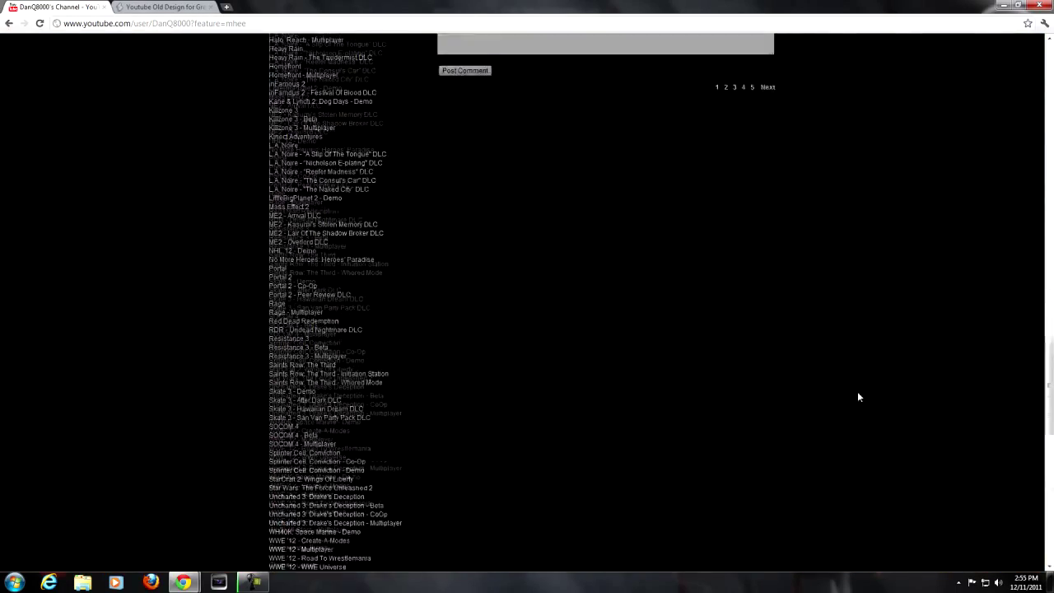
pyautogui.scroll(-5, 857, 391)
pyautogui.scroll(5, 843, 379)
pyautogui.scroll(8, 832, 383)
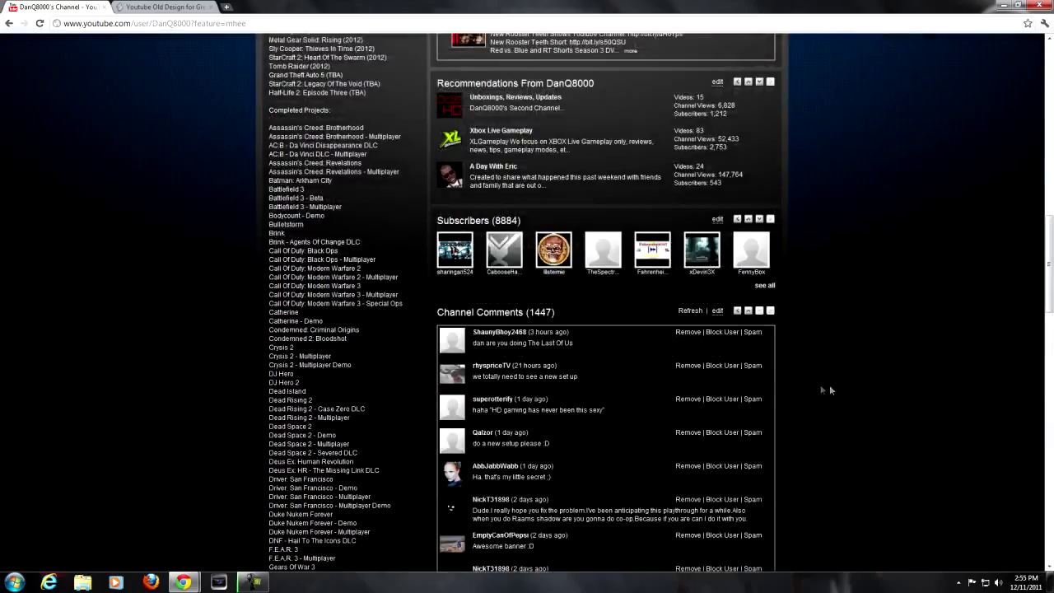
pyautogui.scroll(8, 830, 385)
pyautogui.scroll(8, 792, 386)
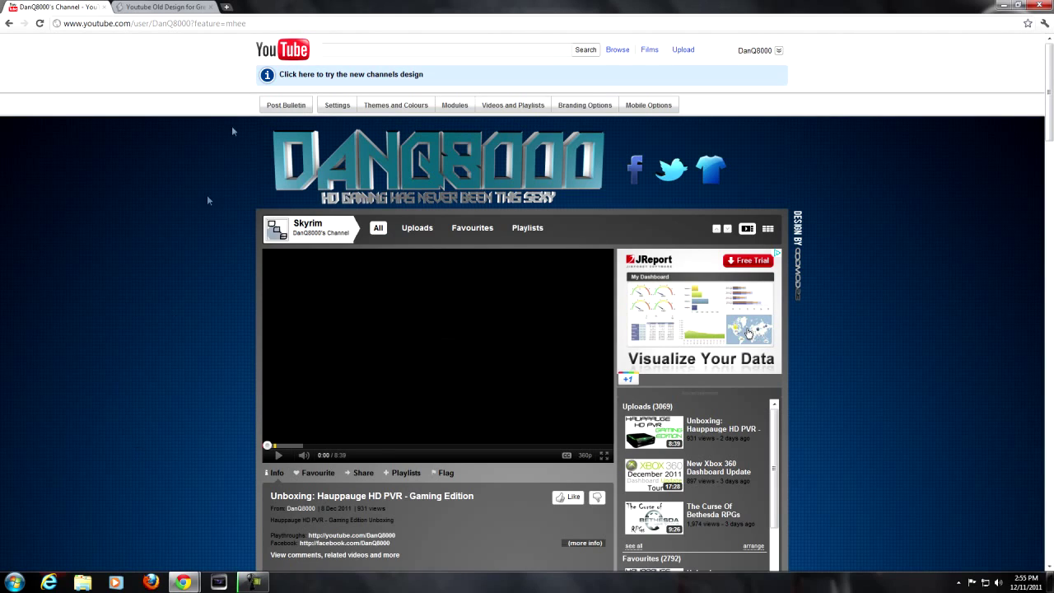
pyautogui.click(271, 51)
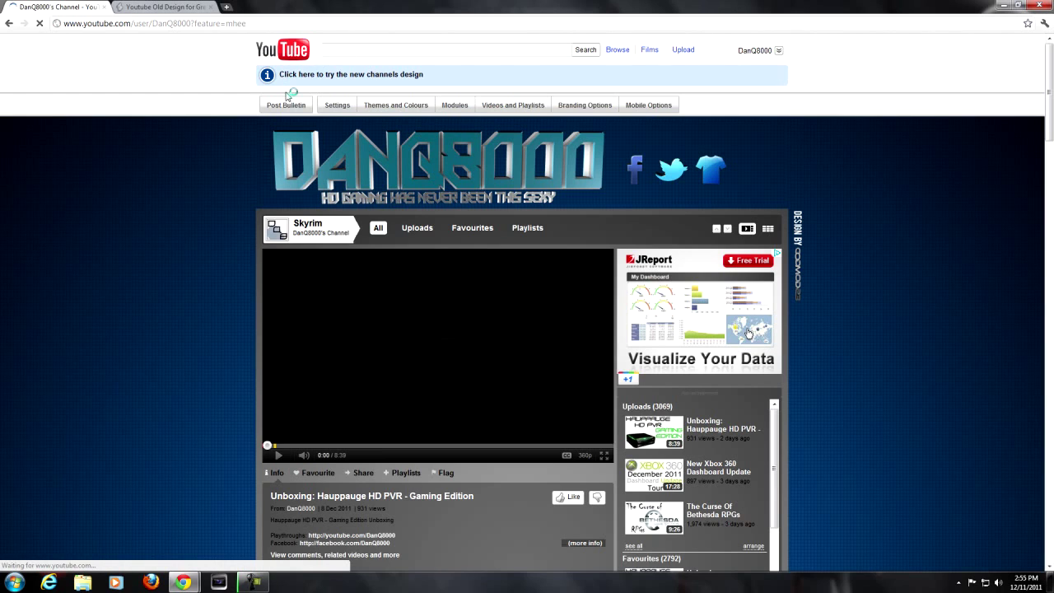